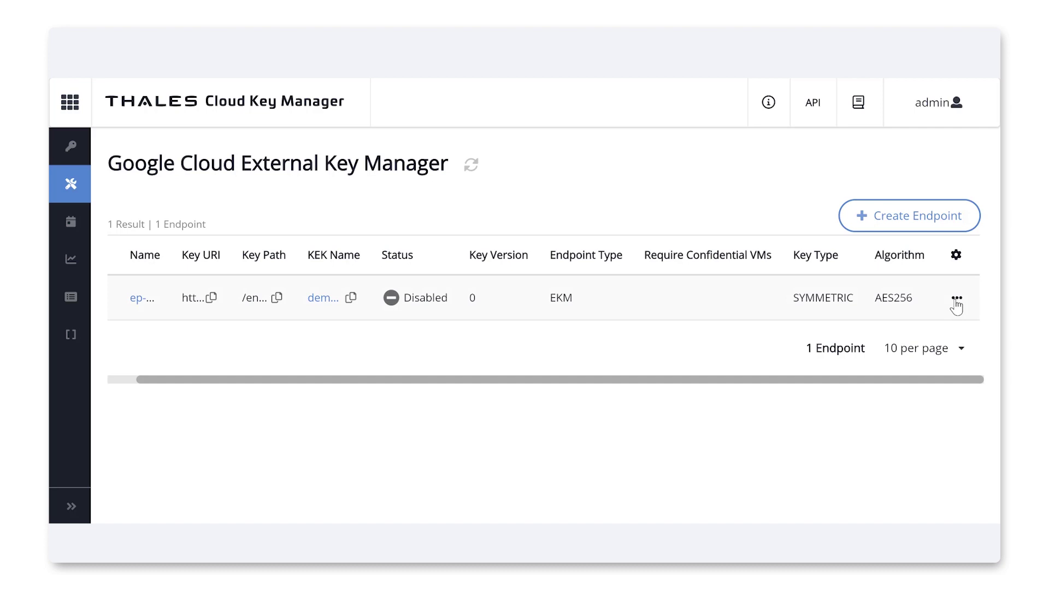
Re-enable the Google Cloud EKM endpoint, then view mock_data_table's details and customer-managed key
click(955, 304)
click(918, 356)
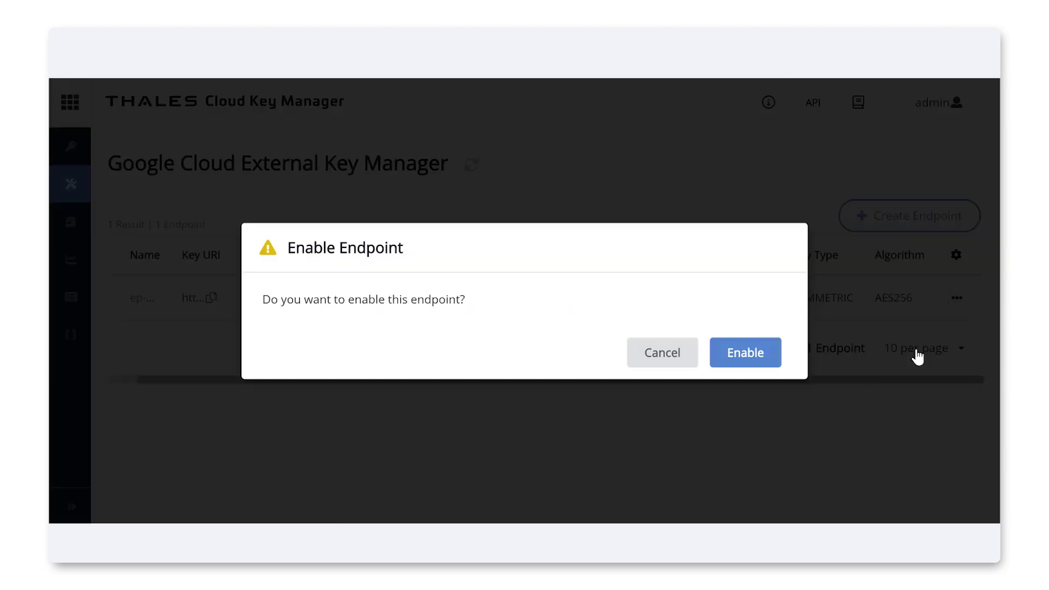
click(756, 357)
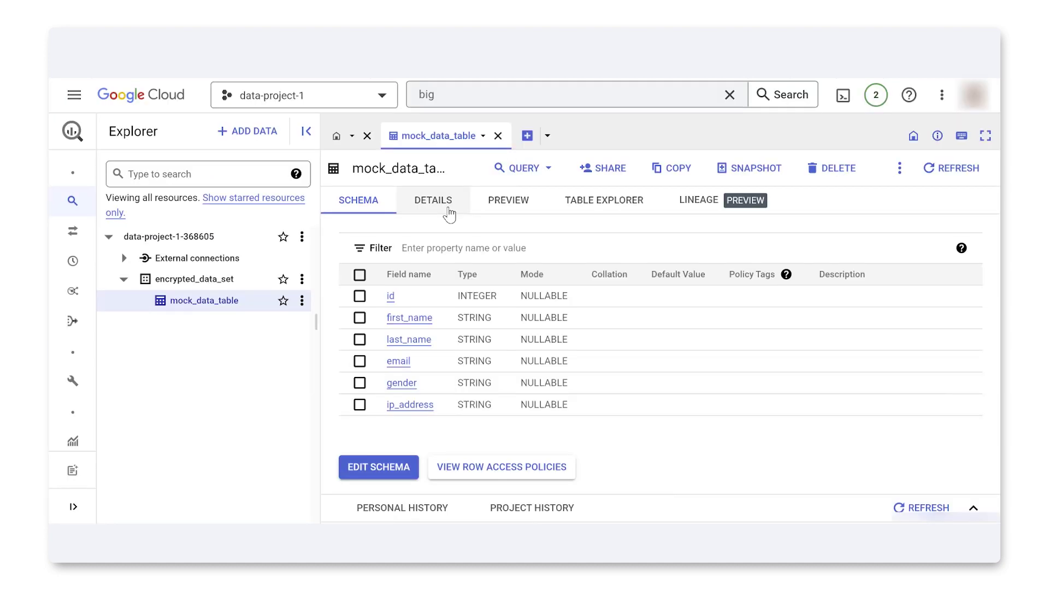
click(445, 206)
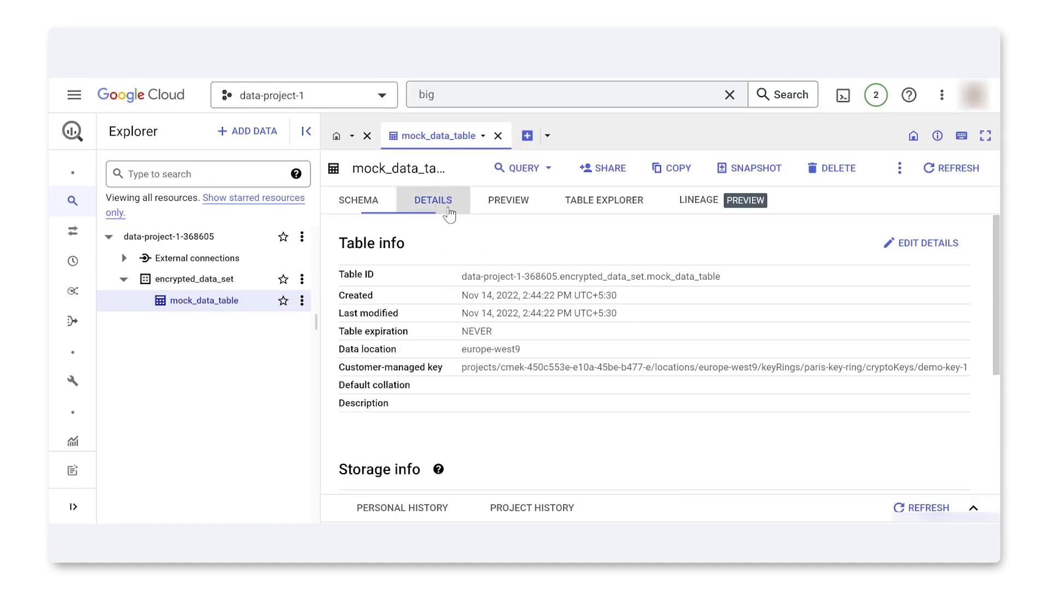
Select mock_data_table's customer-managed key path from the paris-key-ring key ring
triple_click(467, 370)
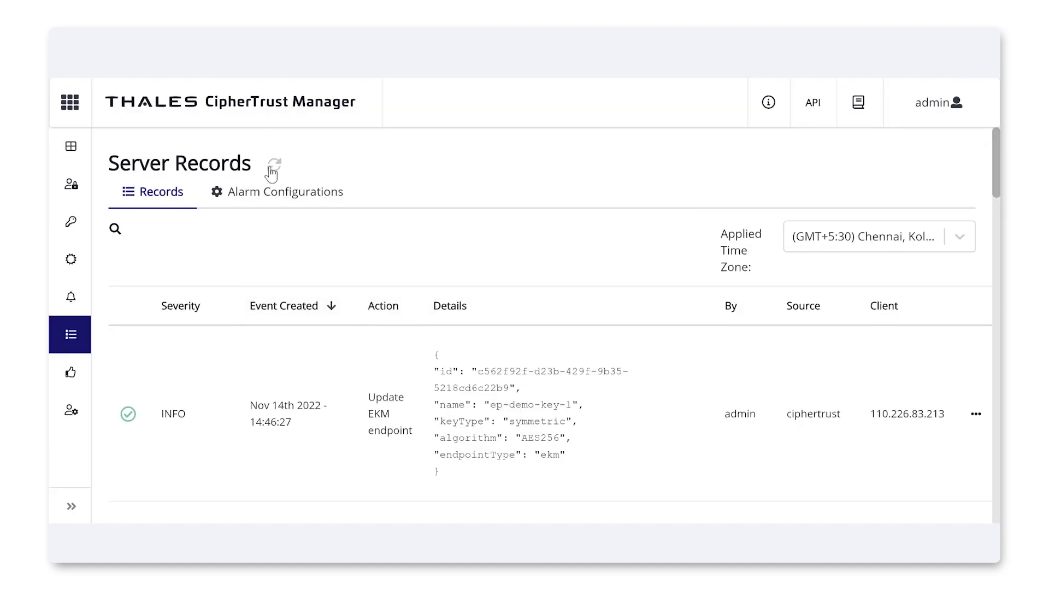
Refresh Server Records for the Unwrap event, open Google Cloud EKM endpoints, and rerun the query, highlighting its 403 error
click(273, 165)
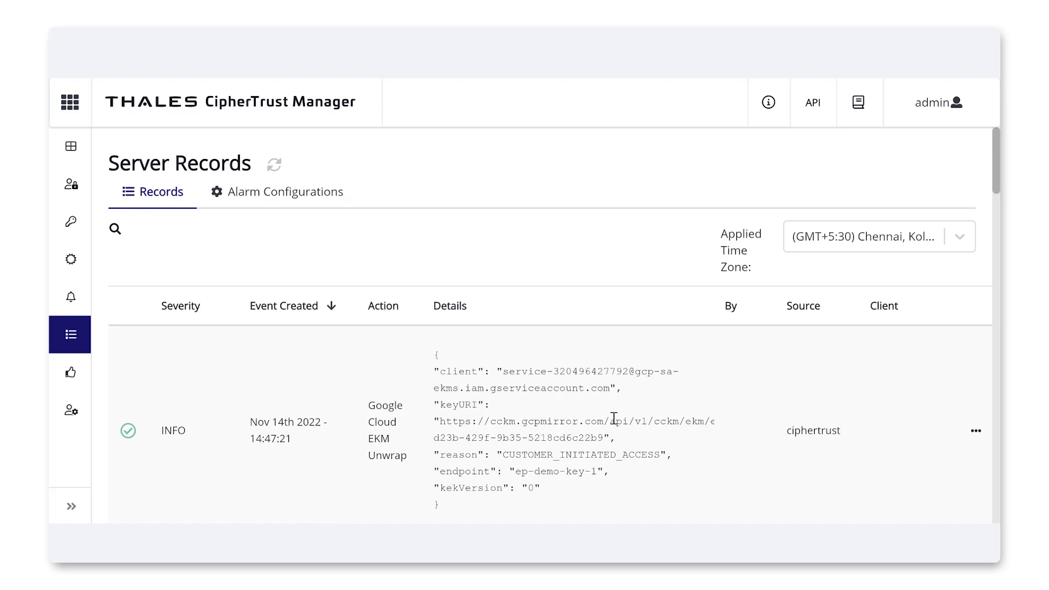
click(71, 115)
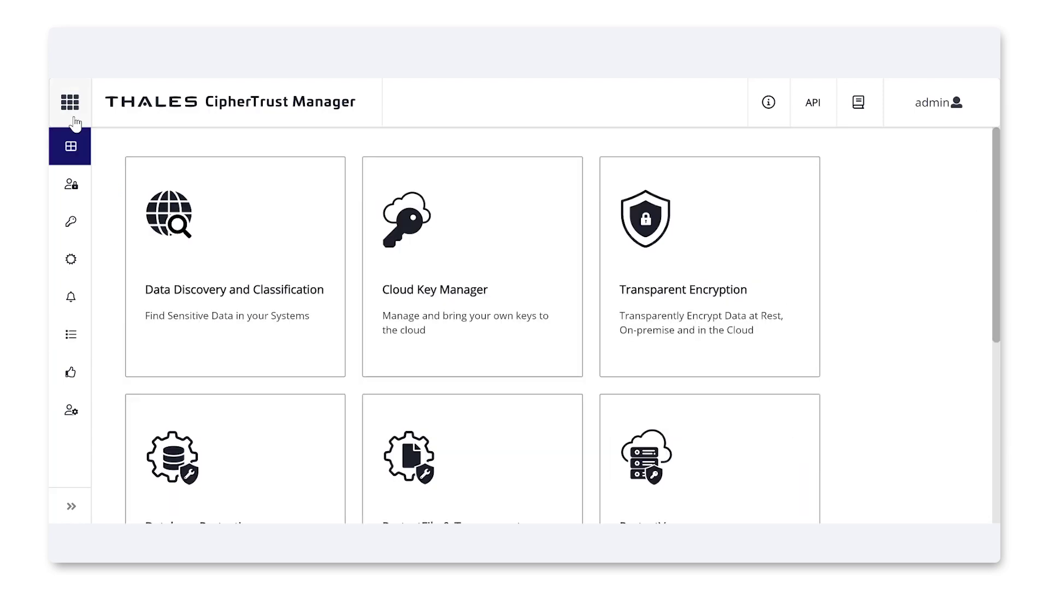
click(407, 275)
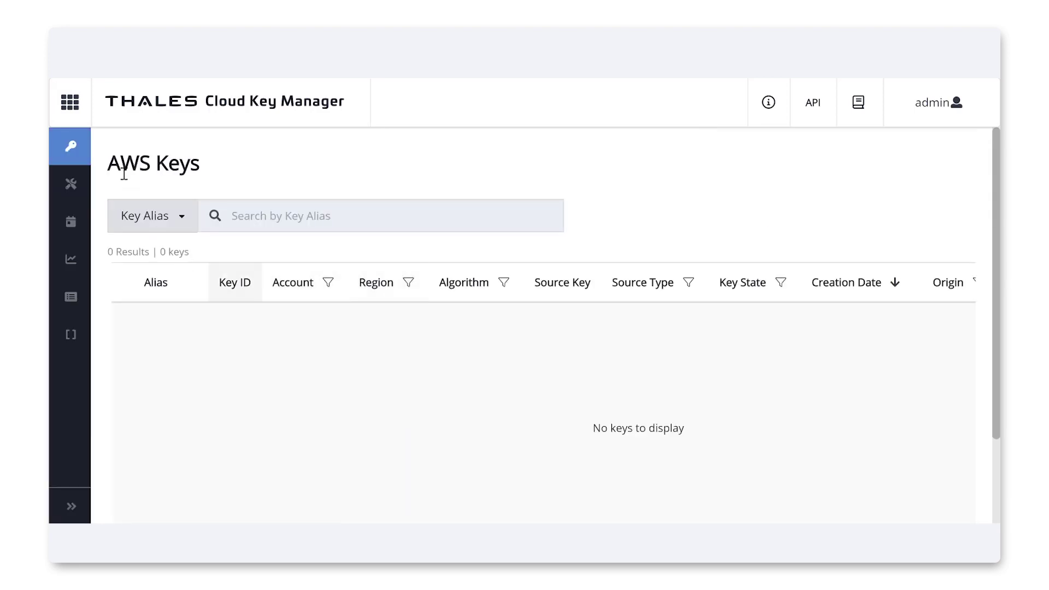
mouse_move(63, 200)
click(158, 262)
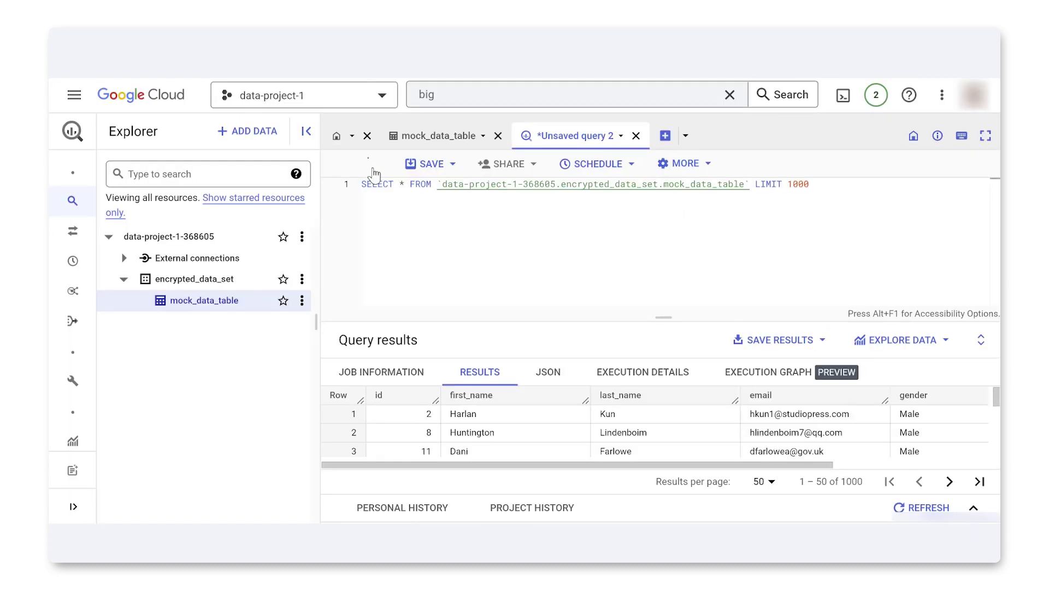
click(374, 174)
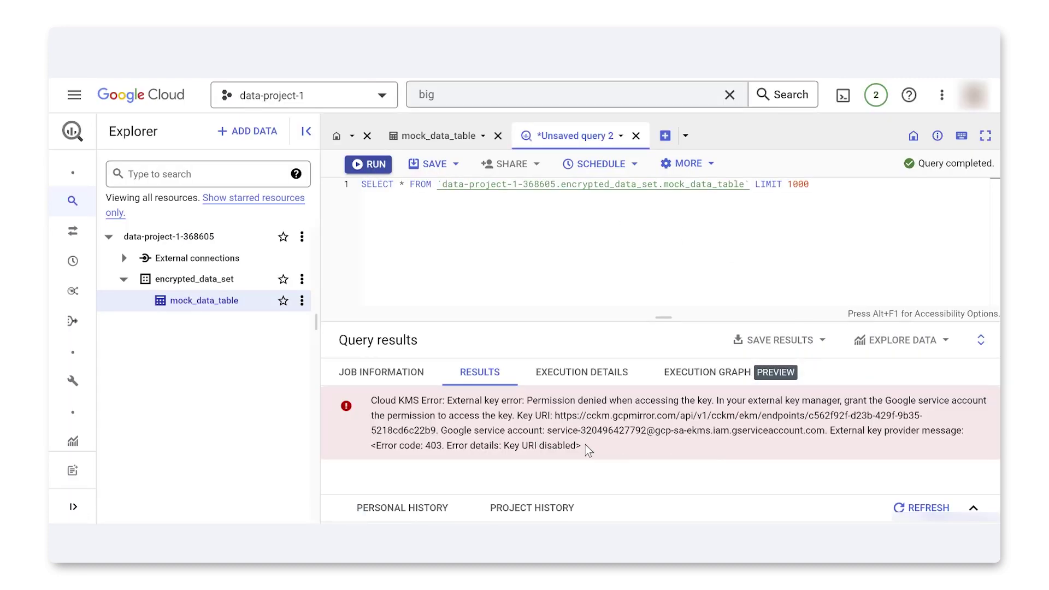
drag(569, 400, 606, 400)
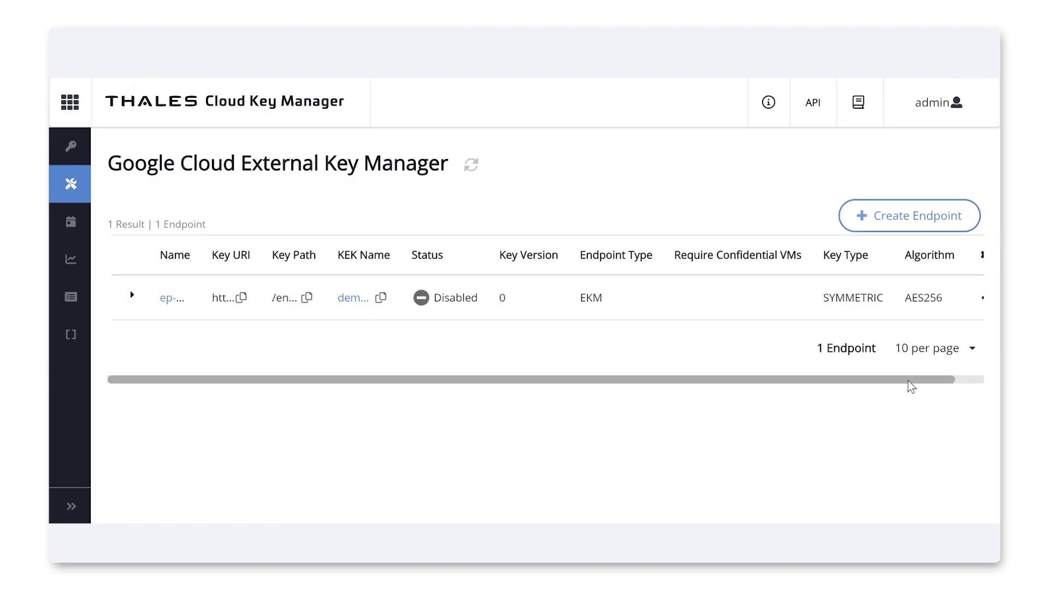
Re-enable the disabled Google Cloud EKM endpoint and return to the BigQuery window
drag(908, 381, 955, 379)
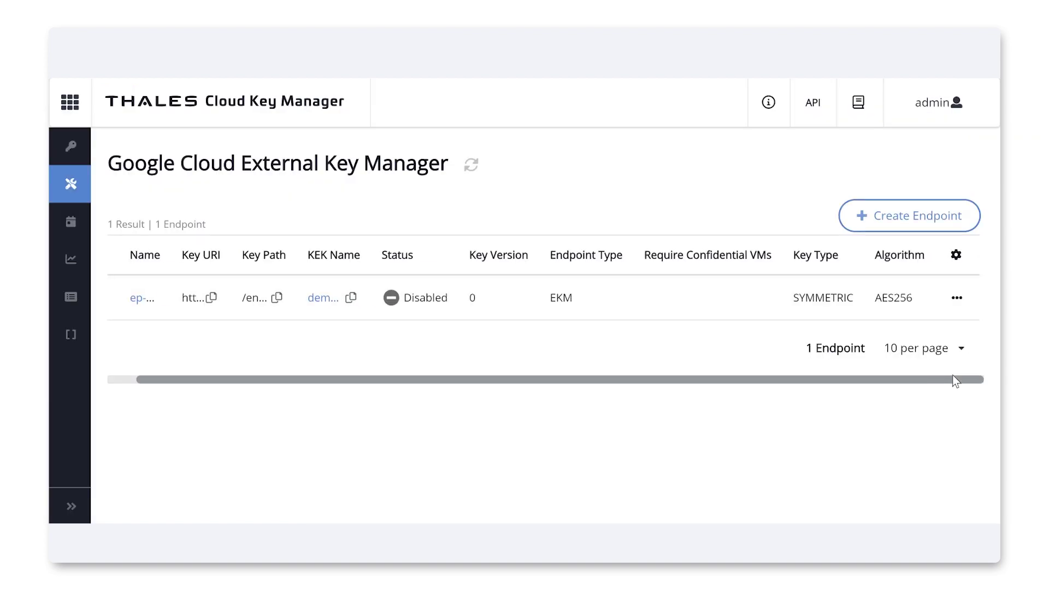
click(956, 299)
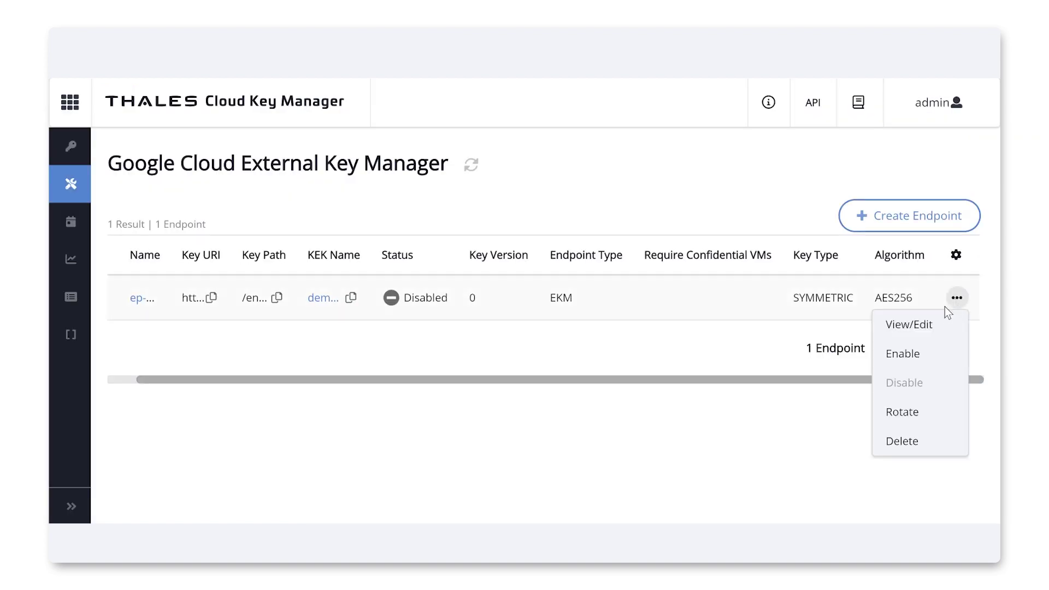
click(917, 356)
click(751, 353)
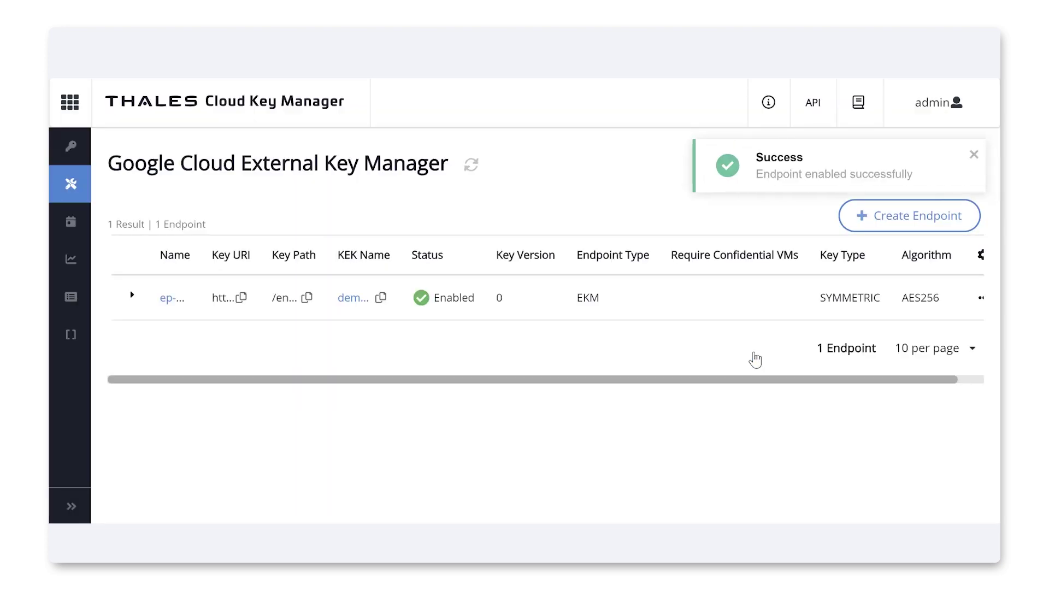
key(alt+Tab)
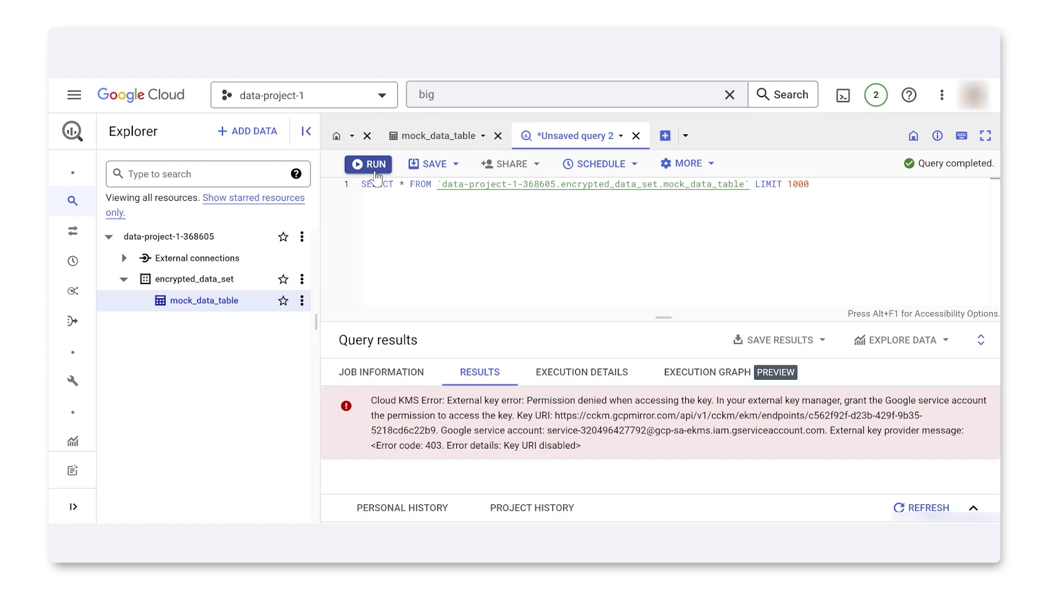
Rerun the SELECT * query on mock_data_table so it returns 1000 rows
click(373, 167)
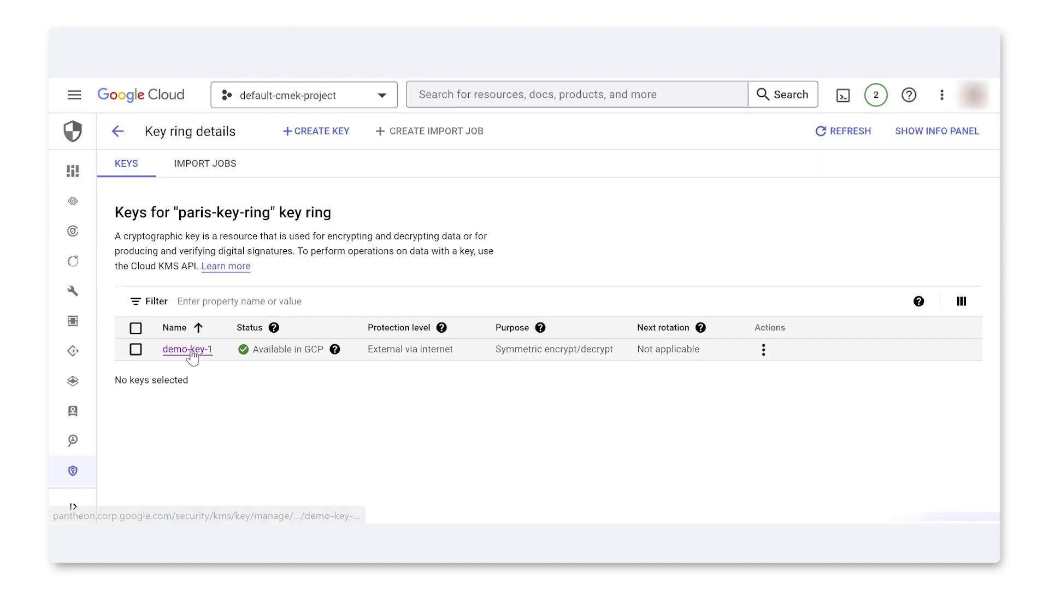
Copy the key URI of demo-key-1's version 1
click(191, 353)
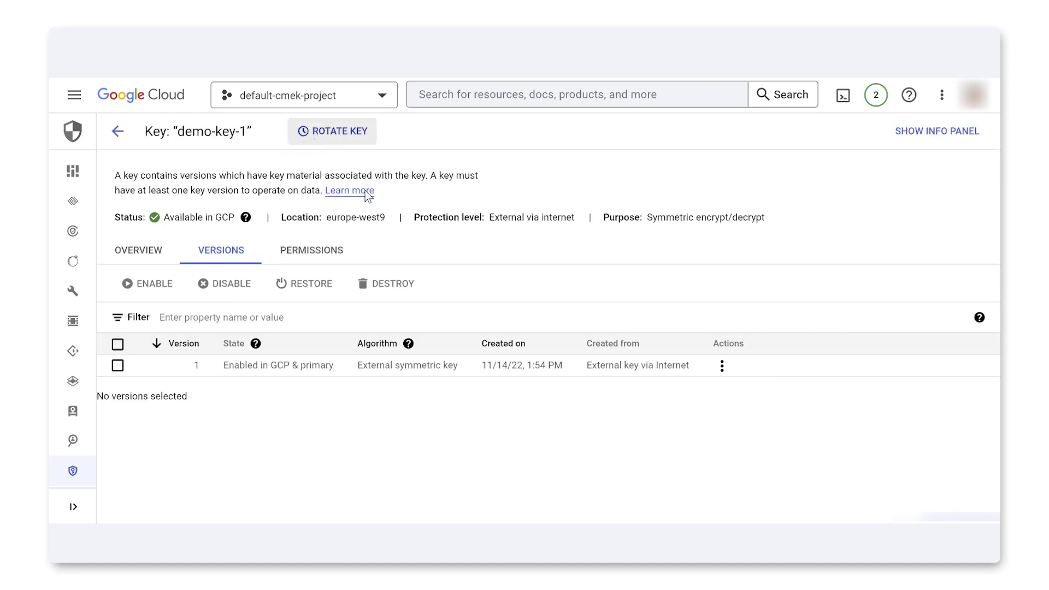
click(721, 365)
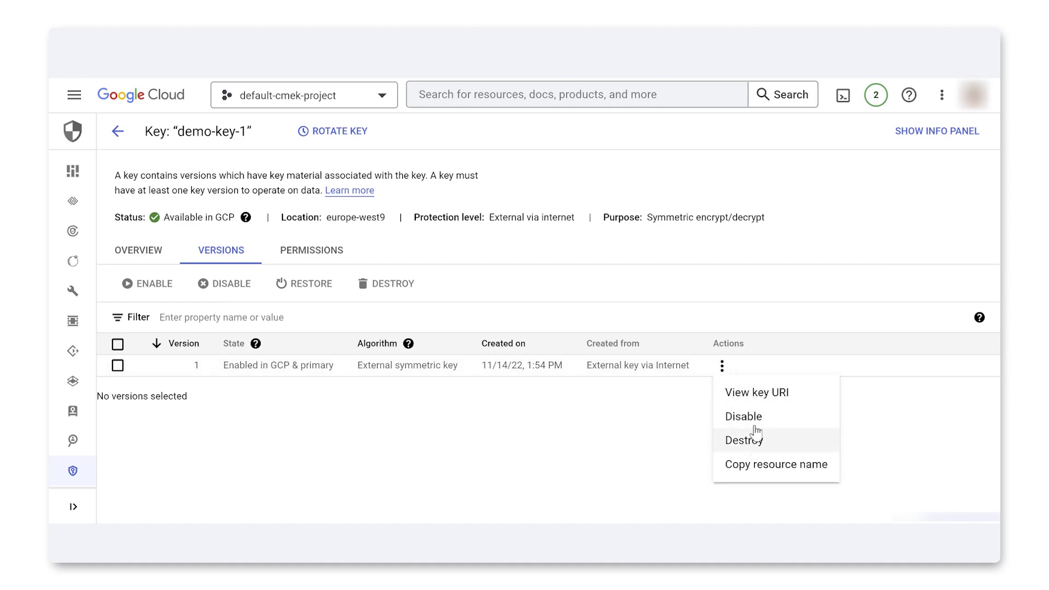
click(761, 393)
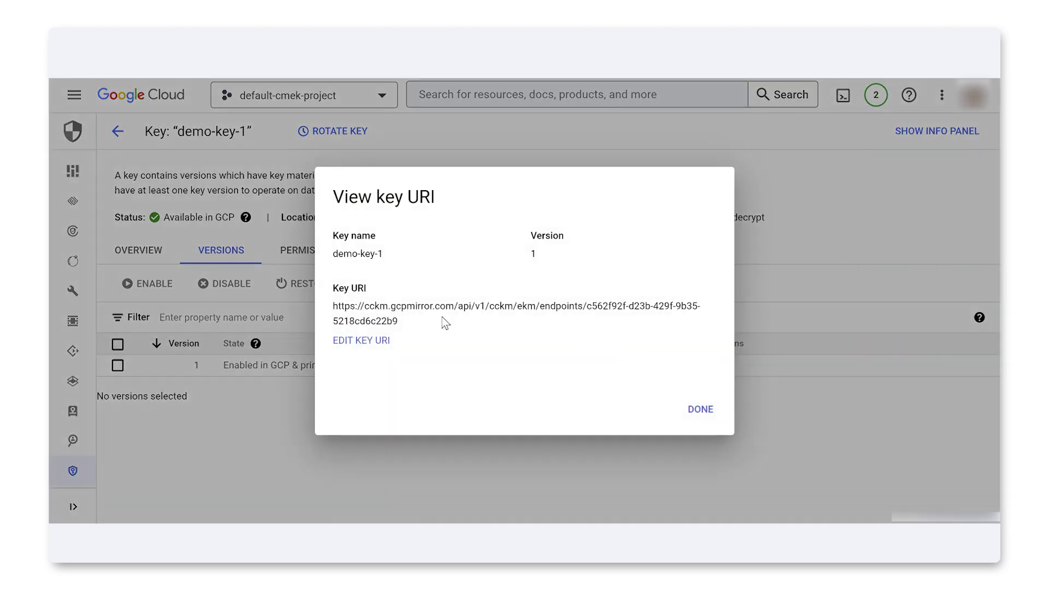
drag(399, 322, 327, 306)
key(ctrl+c)
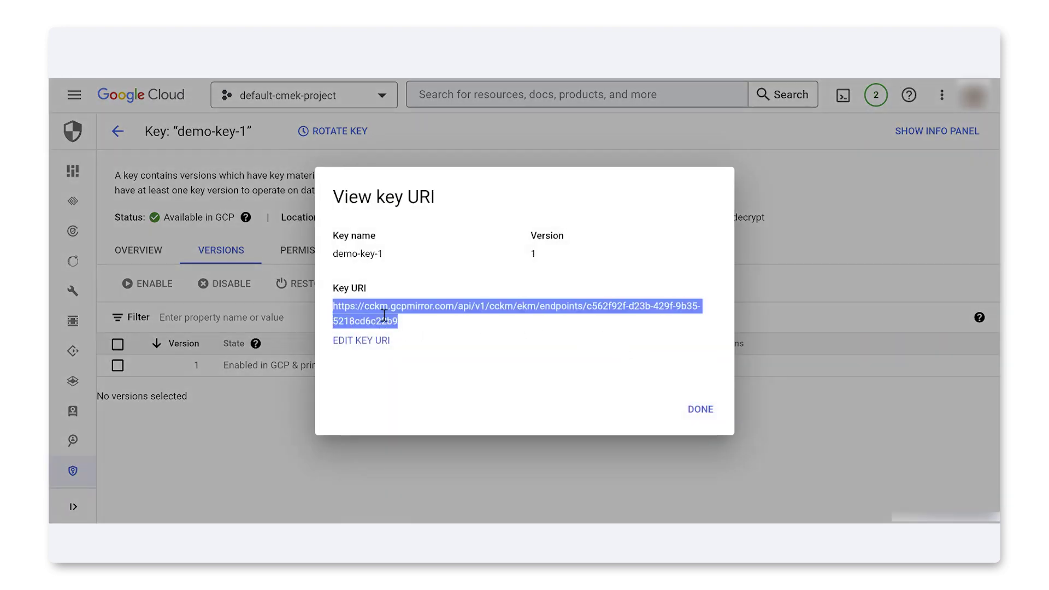
click(699, 409)
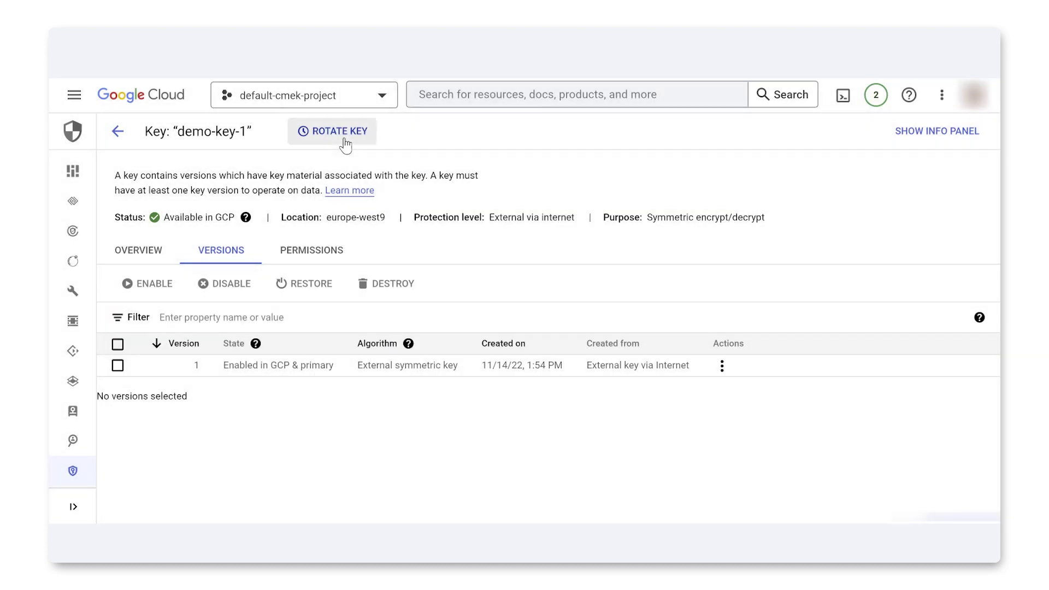
Rotate demo-key-1 using the pasted endpoint key URI, then refresh CipherTrust Server Records
click(339, 131)
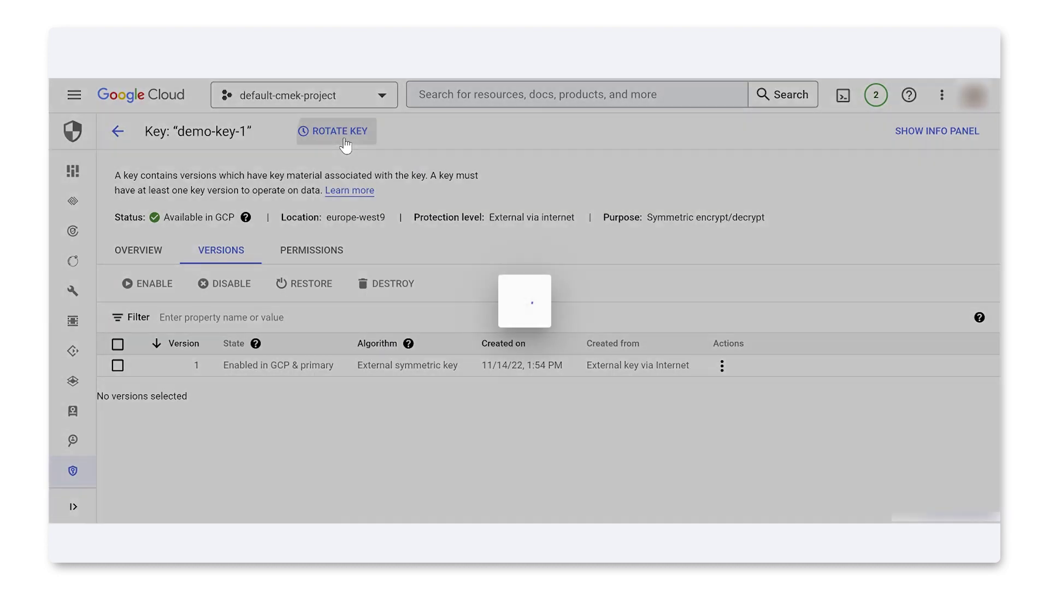
click(426, 330)
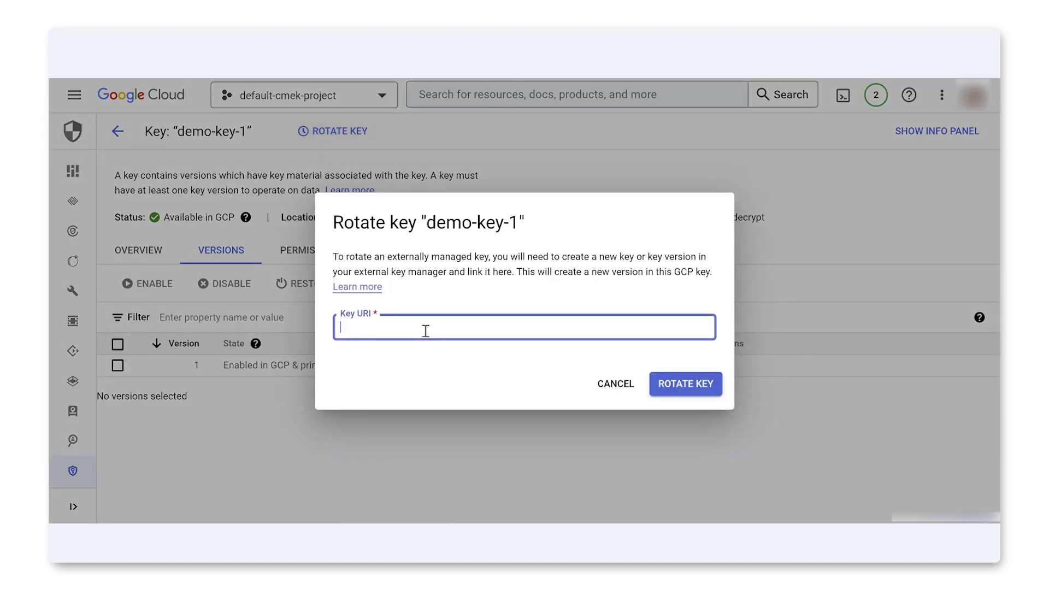
key(ctrl+v)
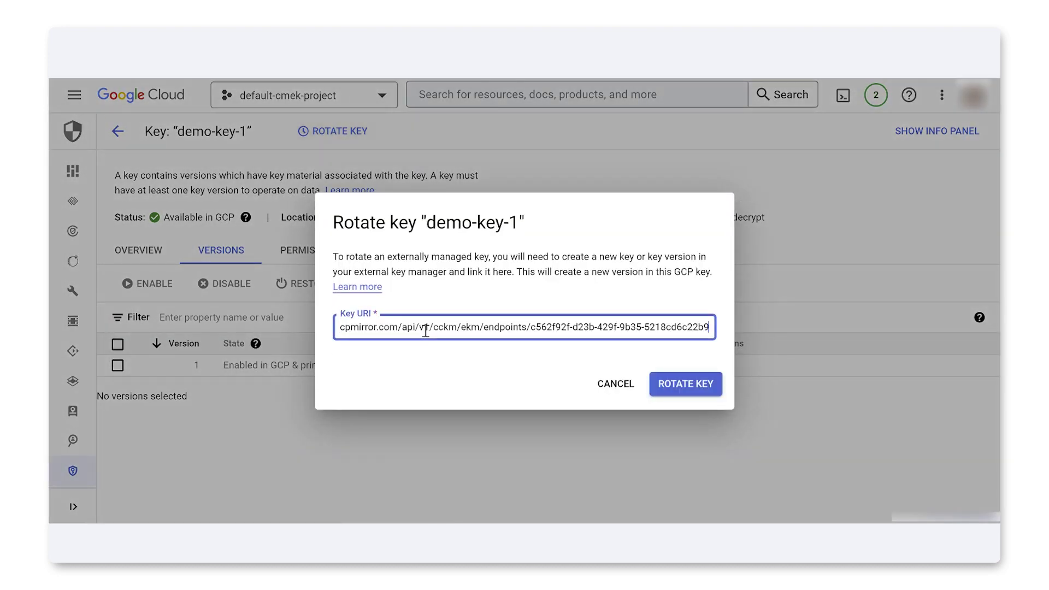
click(677, 385)
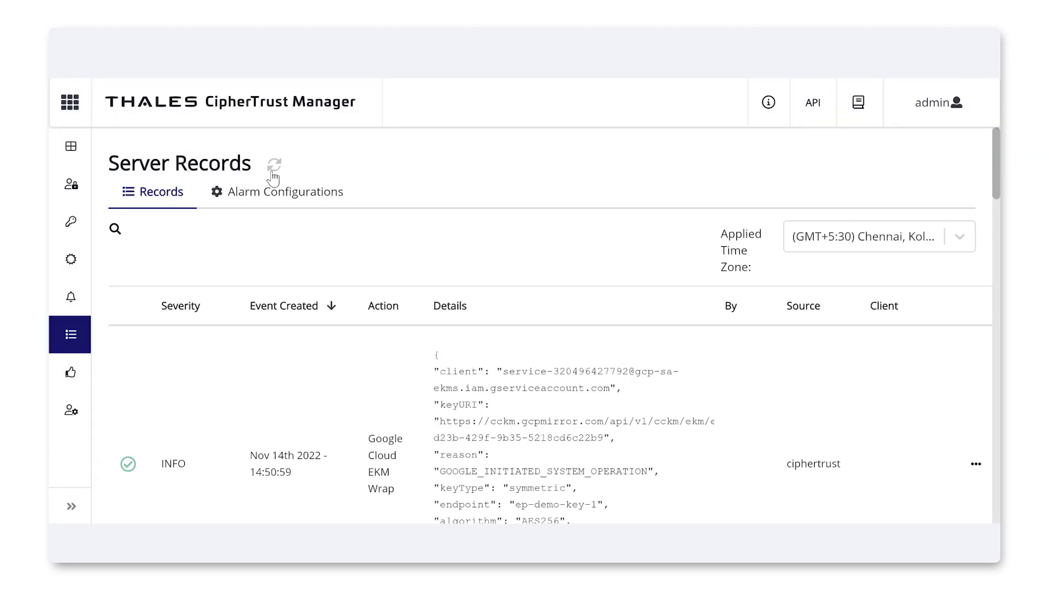
click(274, 164)
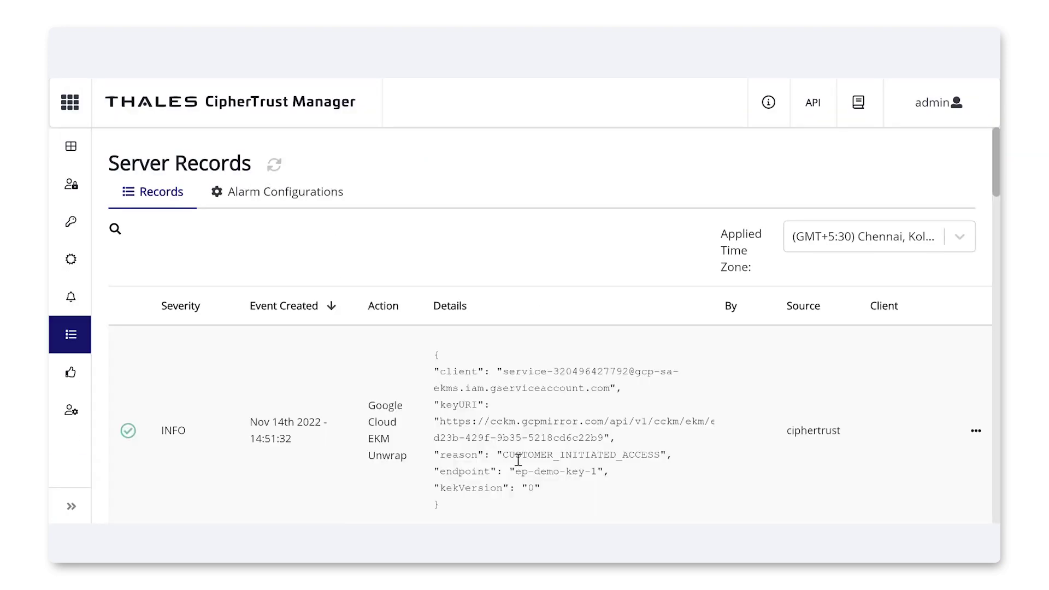
drag(510, 455, 546, 455)
double_click(545, 454)
scroll(586, 440, down, 5)
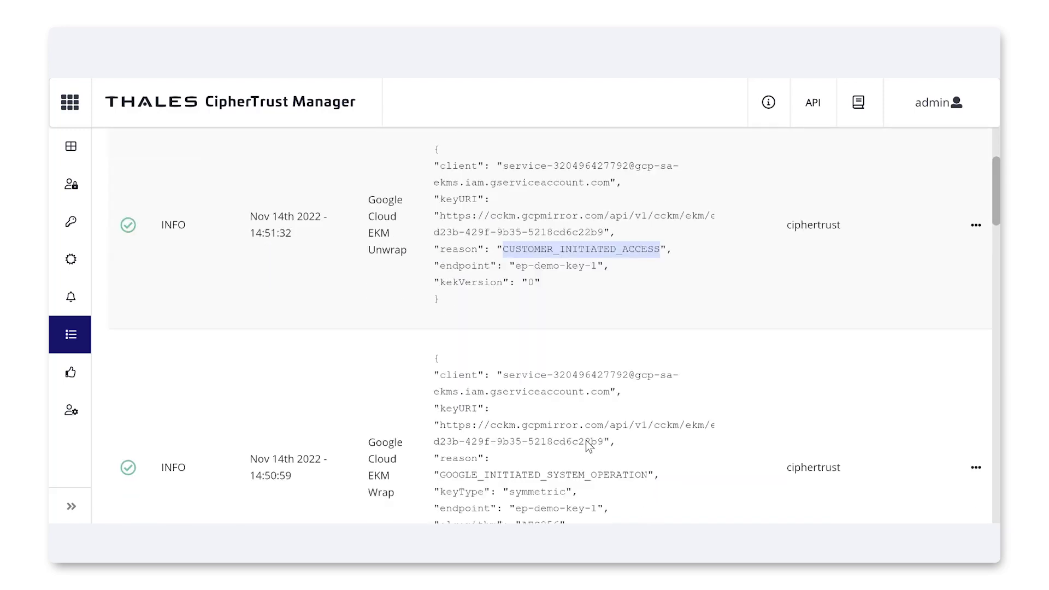
double_click(553, 435)
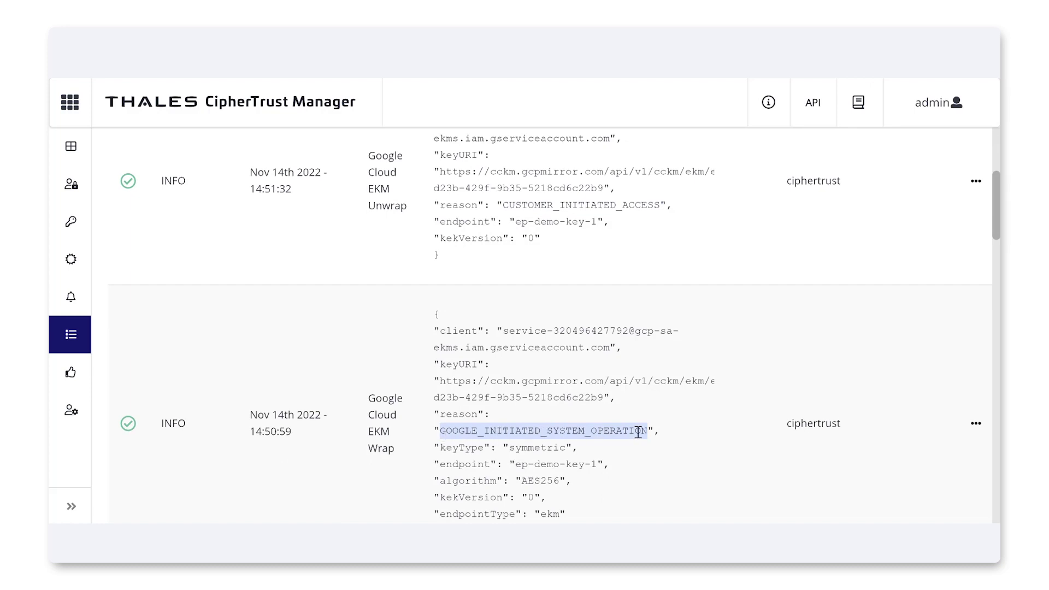
scroll(638, 432, up, 3)
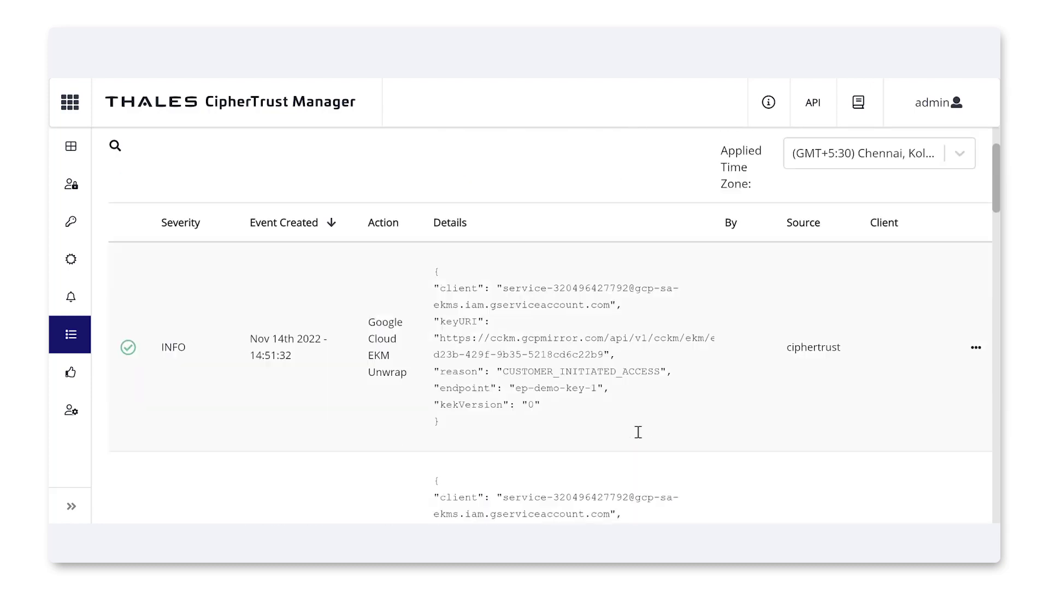